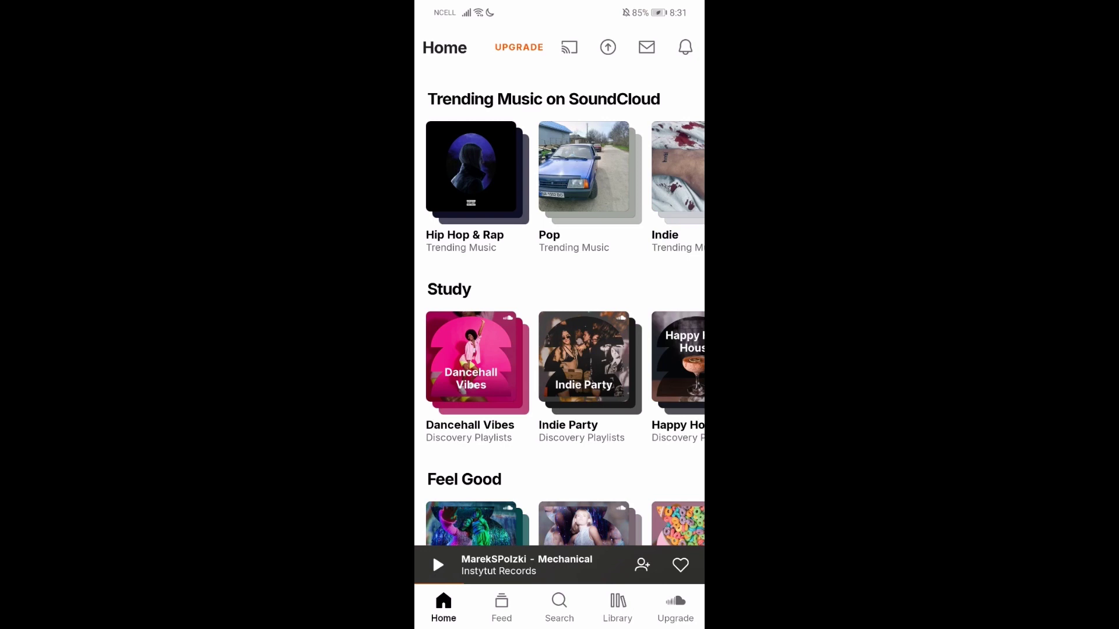
pyautogui.scroll(-2, 588, 422)
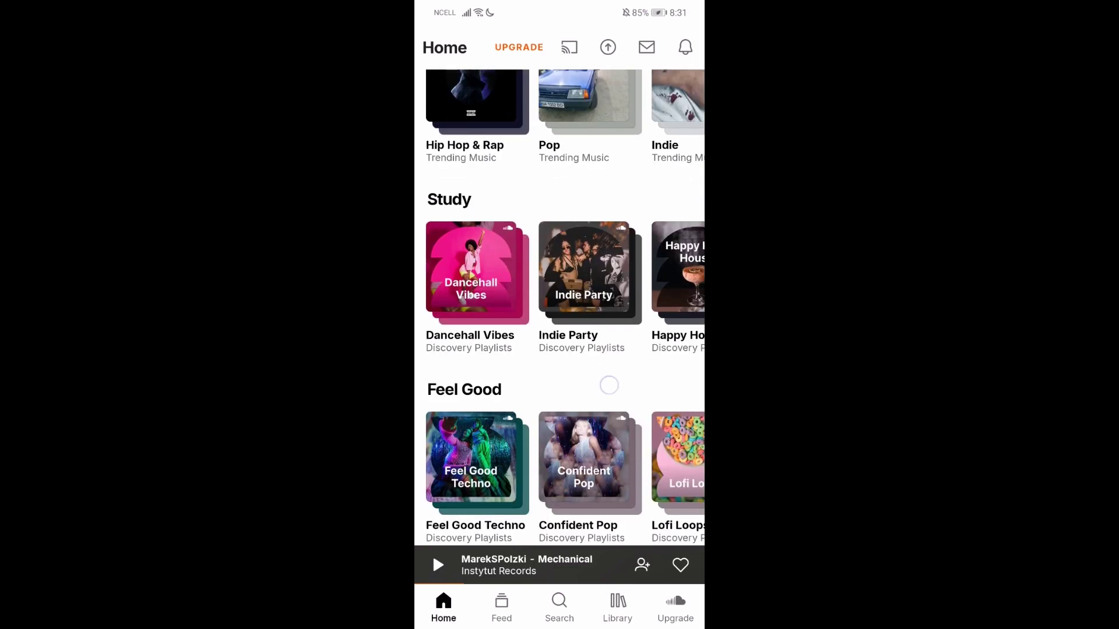
pyautogui.scroll(1, 603, 390)
pyautogui.scroll(-2, 603, 388)
pyautogui.scroll(-1, 613, 382)
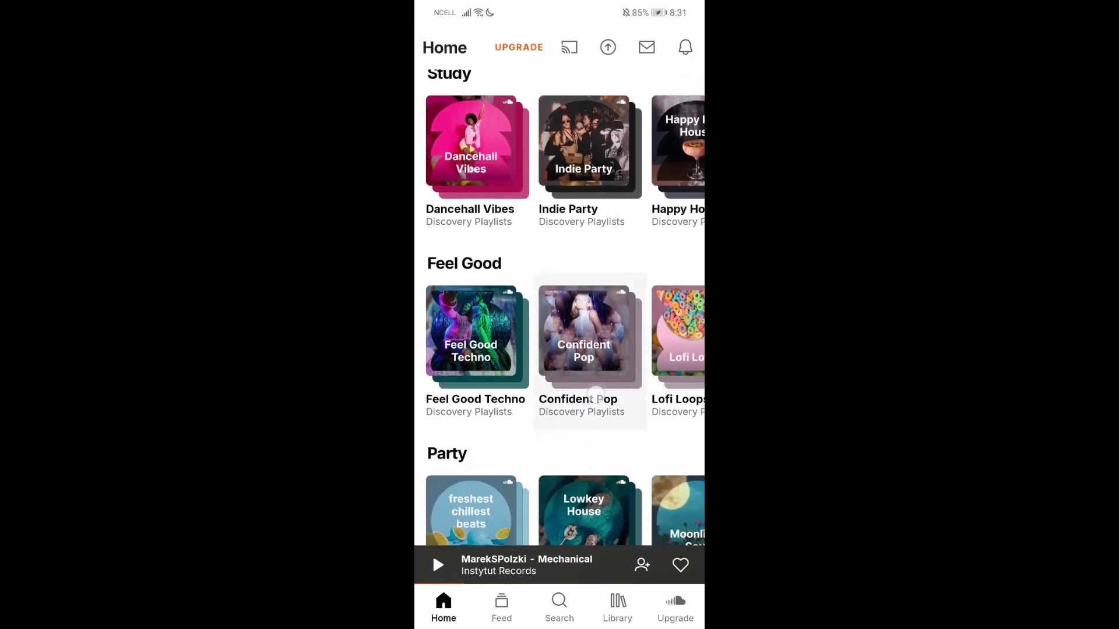
pyautogui.scroll(-2, 612, 382)
pyautogui.scroll(-4, 613, 382)
pyautogui.scroll(-3, 613, 382)
pyautogui.scroll(5, 612, 382)
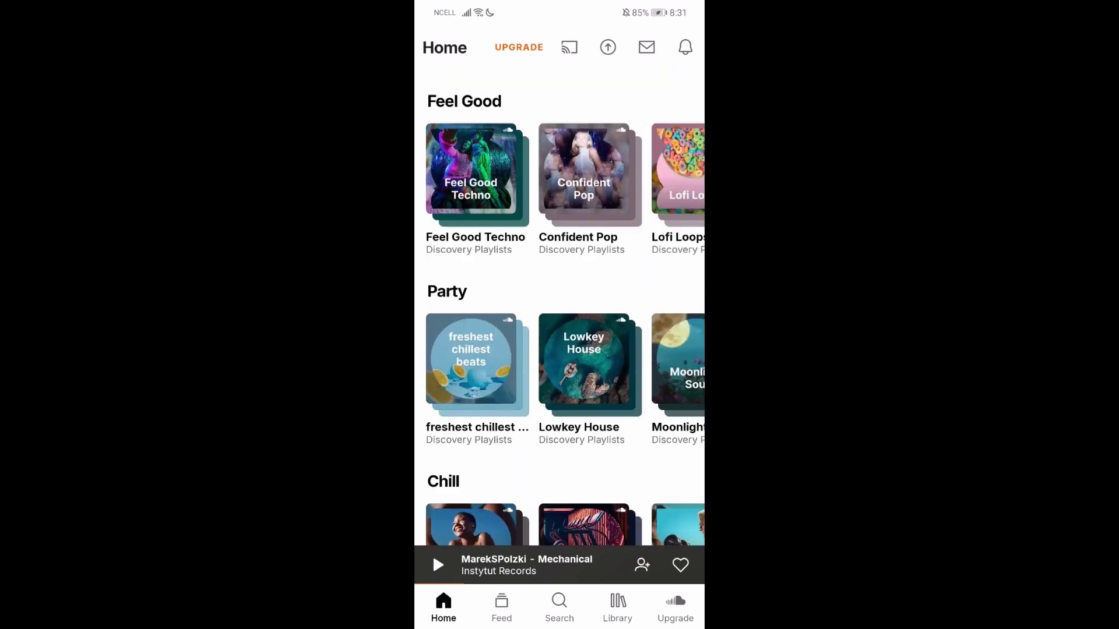
pyautogui.scroll(4, 612, 382)
pyautogui.scroll(-2, 640, 357)
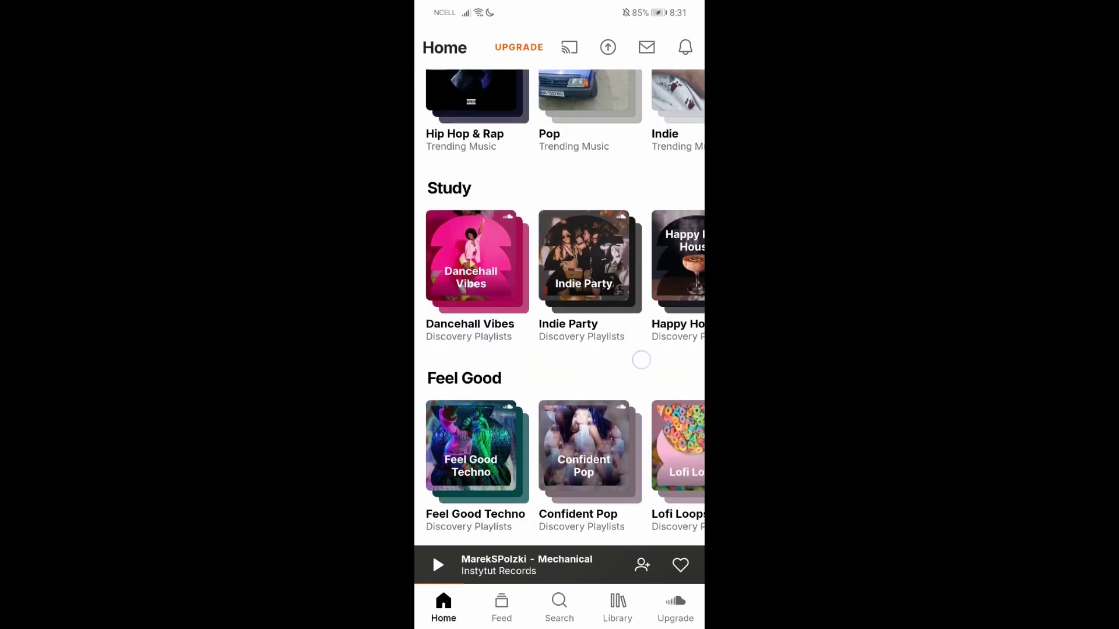
pyautogui.scroll(2, 639, 358)
pyautogui.scroll(-2, 639, 357)
pyautogui.scroll(-2, 559, 306)
pyautogui.scroll(-4, 560, 306)
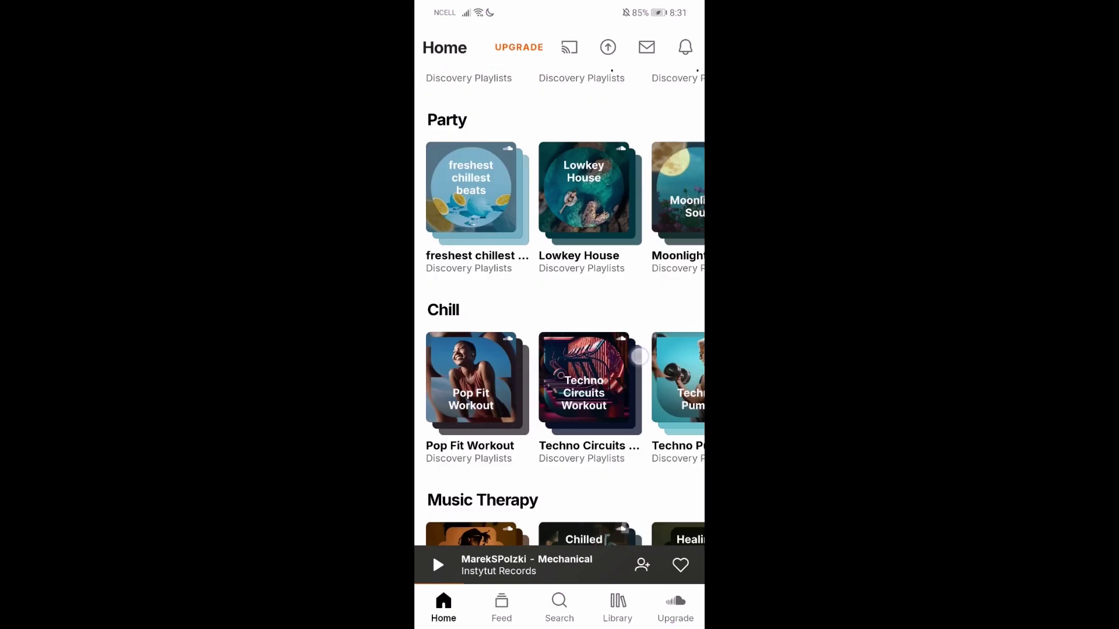
pyautogui.scroll(-2, 606, 412)
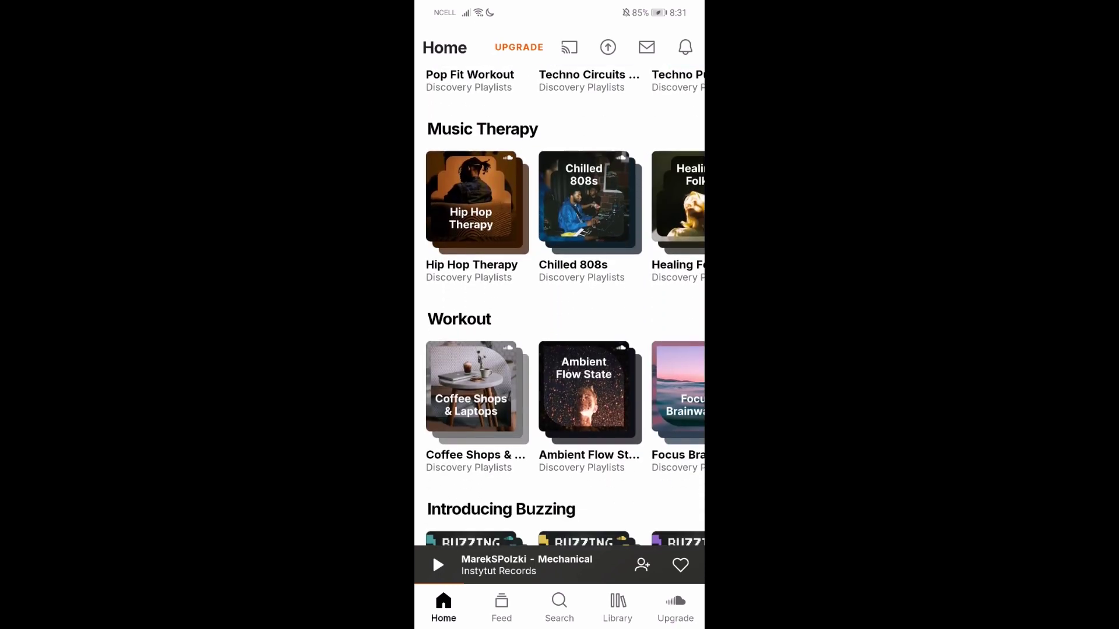
pyautogui.scroll(-1, 605, 413)
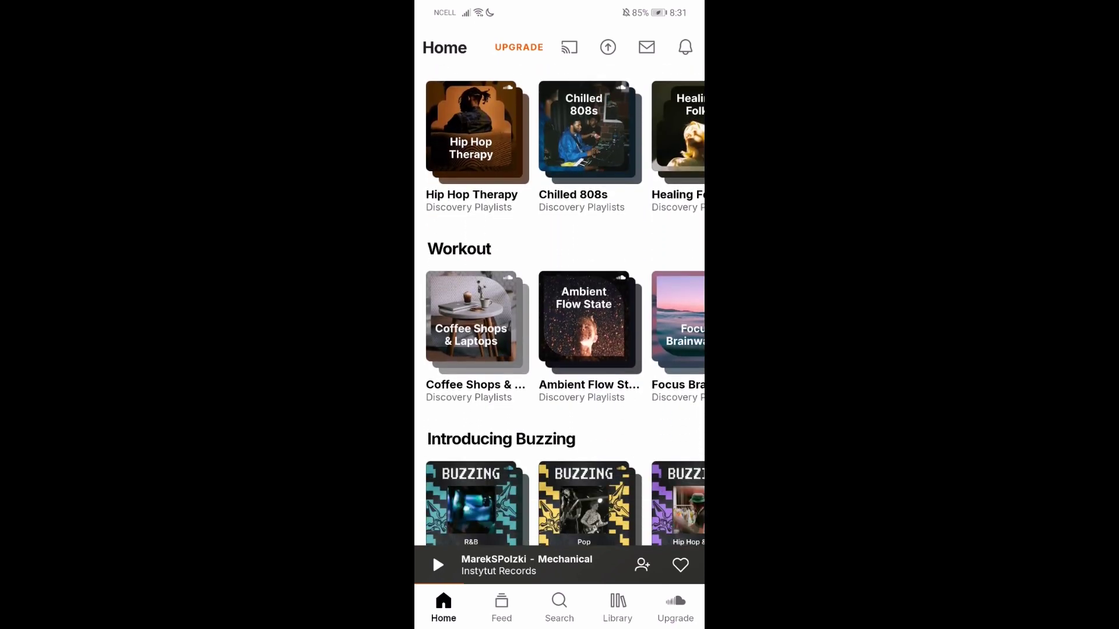
# Browse to the full Trending list in the Hip Hop & Rap genre.
pyautogui.click(560, 603)
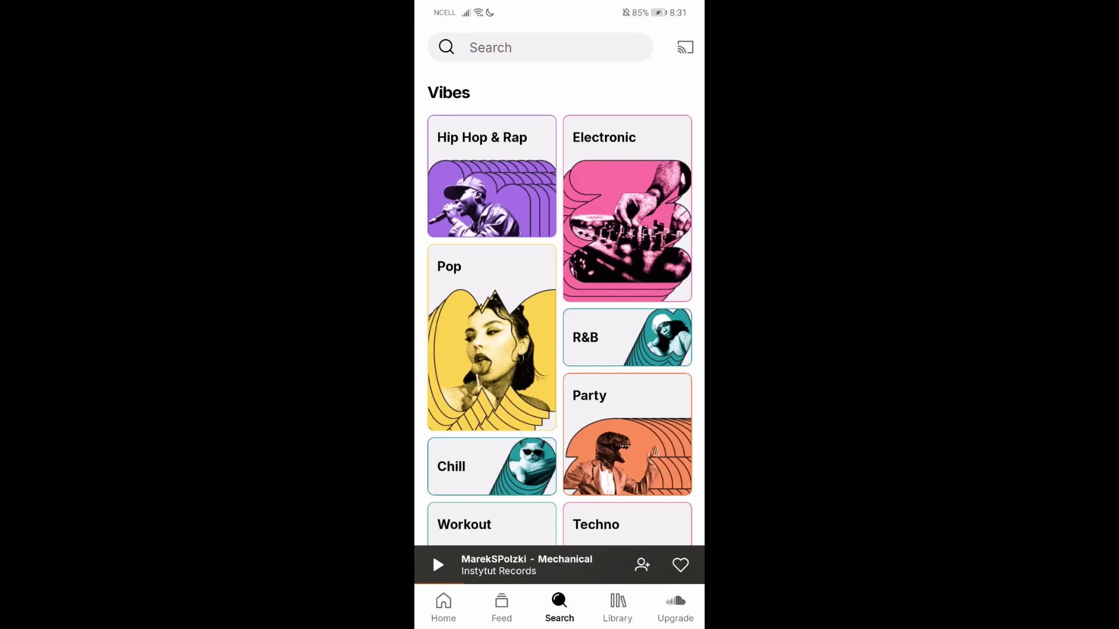
pyautogui.scroll(-2, 560, 306)
pyautogui.scroll(1, 559, 306)
pyautogui.scroll(2, 560, 306)
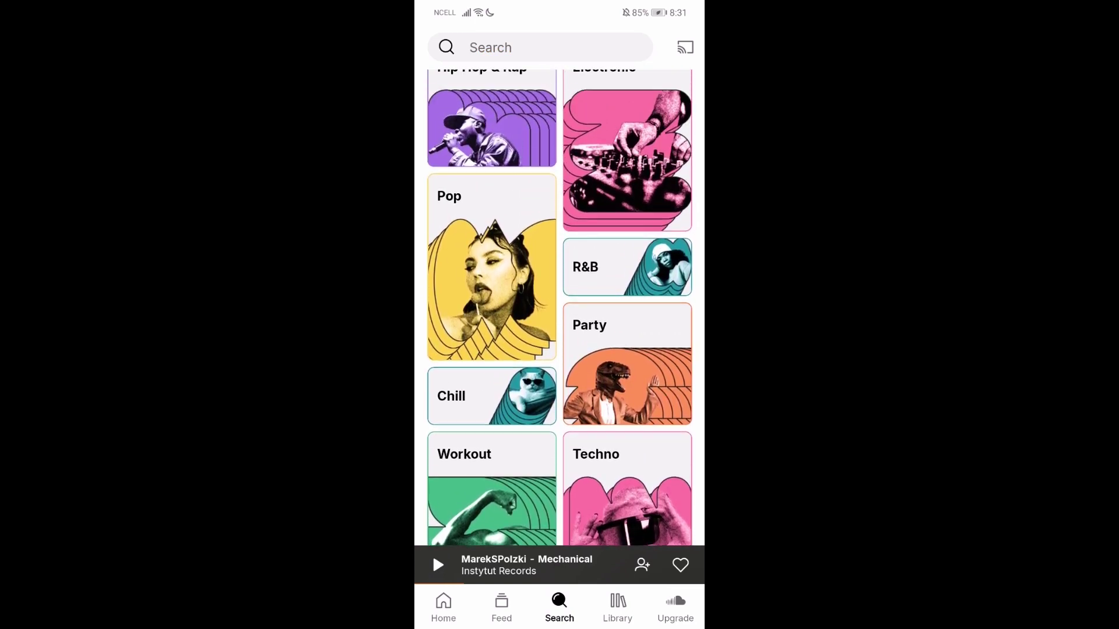
pyautogui.scroll(1, 560, 307)
pyautogui.click(455, 202)
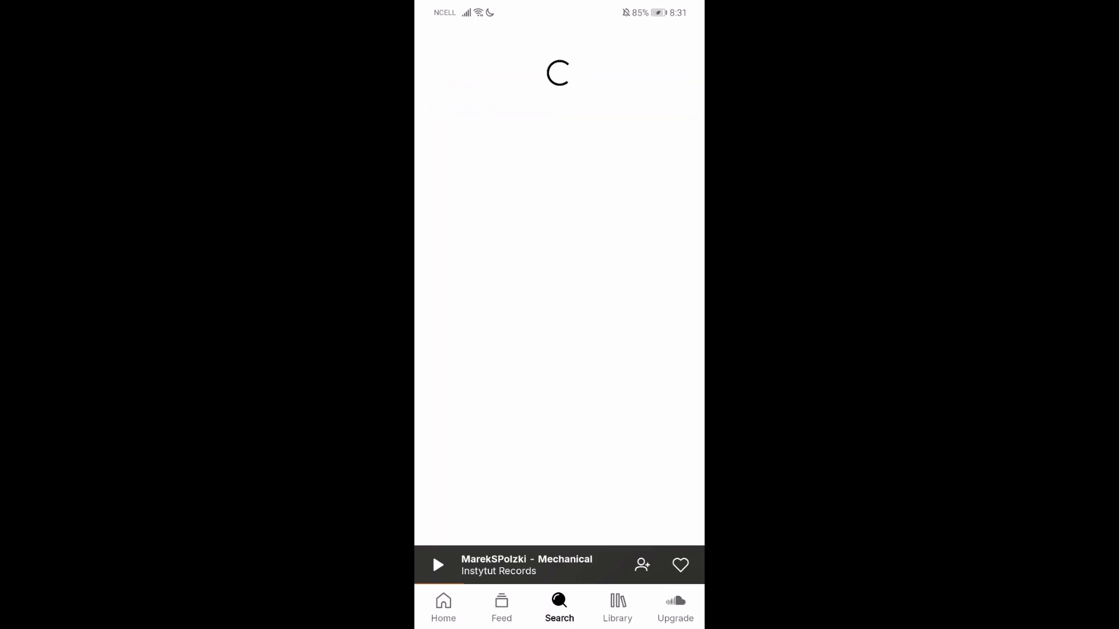
pyautogui.scroll(-1, 560, 350)
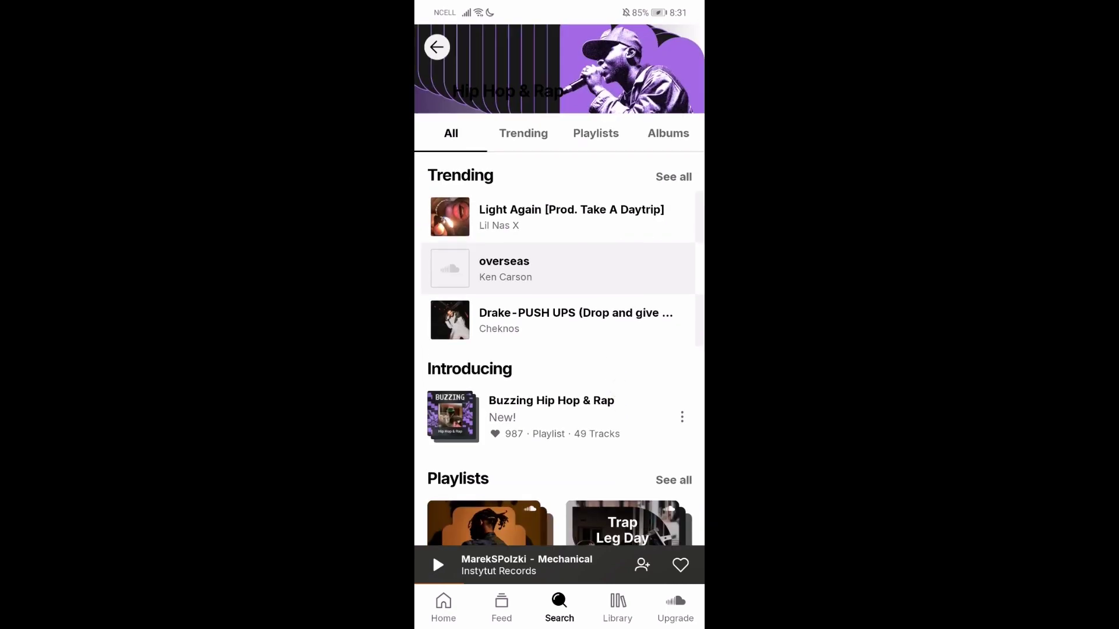
pyautogui.click(674, 177)
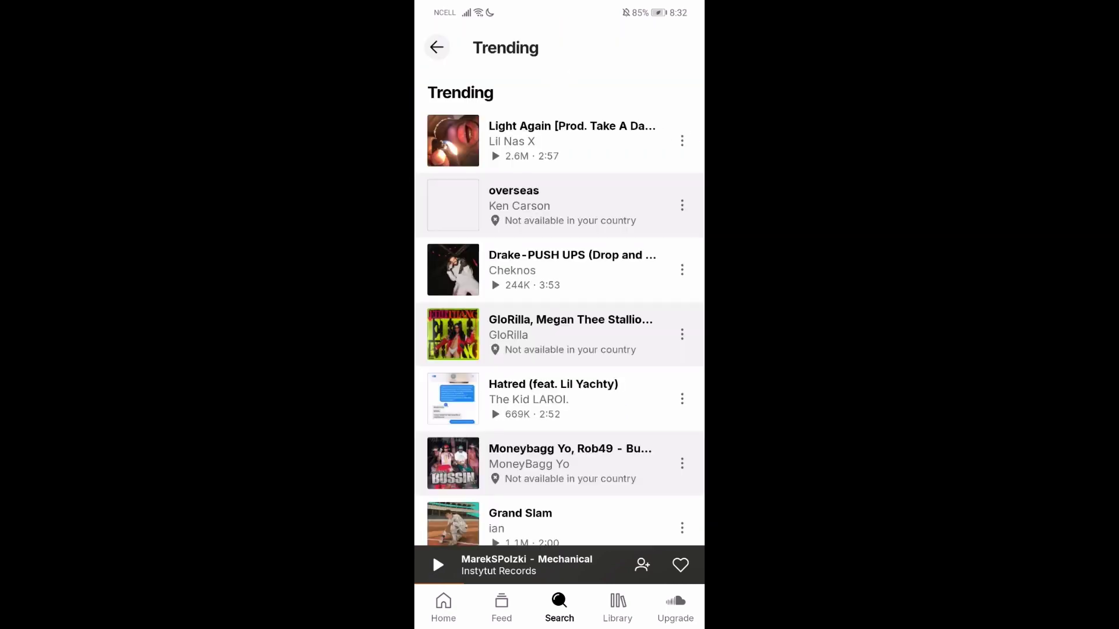
# Refresh the list and share Lil Nas X's 'Light Again' to an Instagram story.
pyautogui.moveTo(603, 144); pyautogui.dragTo(577, 163)
pyautogui.click(682, 140)
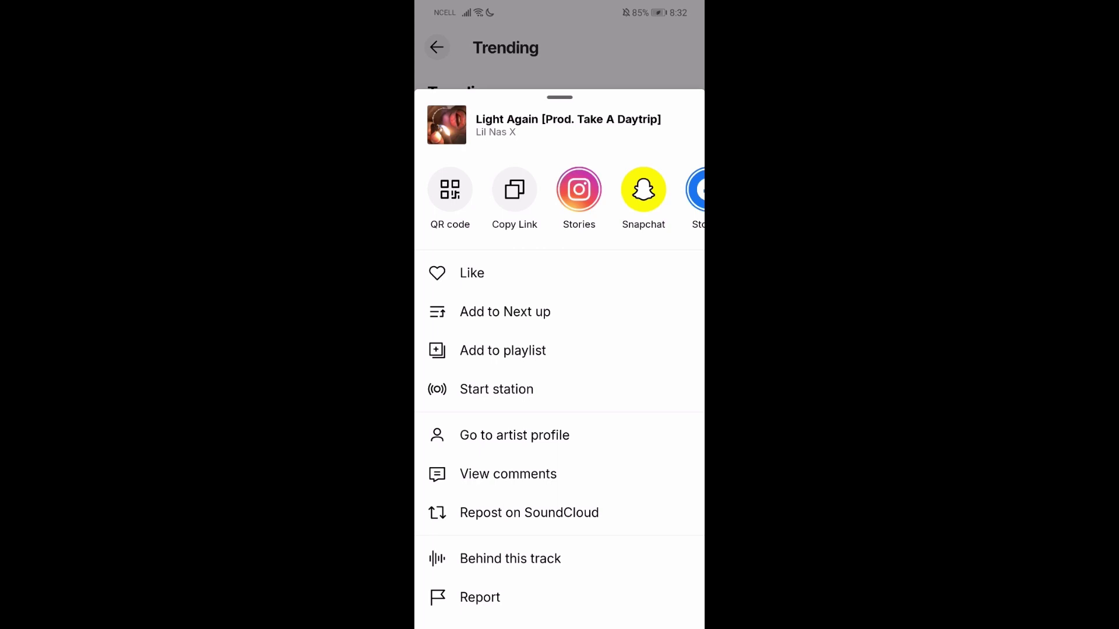
pyautogui.click(579, 190)
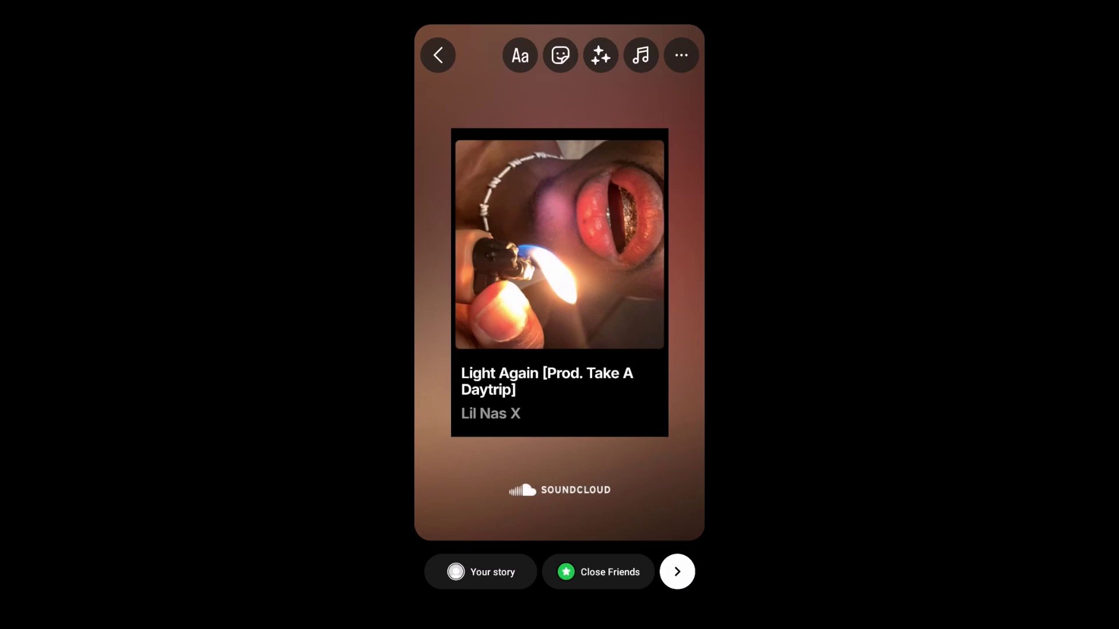
# Move the 'Light Again' track card slightly higher on the Instagram story draft.
pyautogui.moveTo(629, 412)
pyautogui.mouseDown()
pyautogui.moveTo(657, 347)
pyautogui.moveTo(635, 367)
pyautogui.mouseUp()
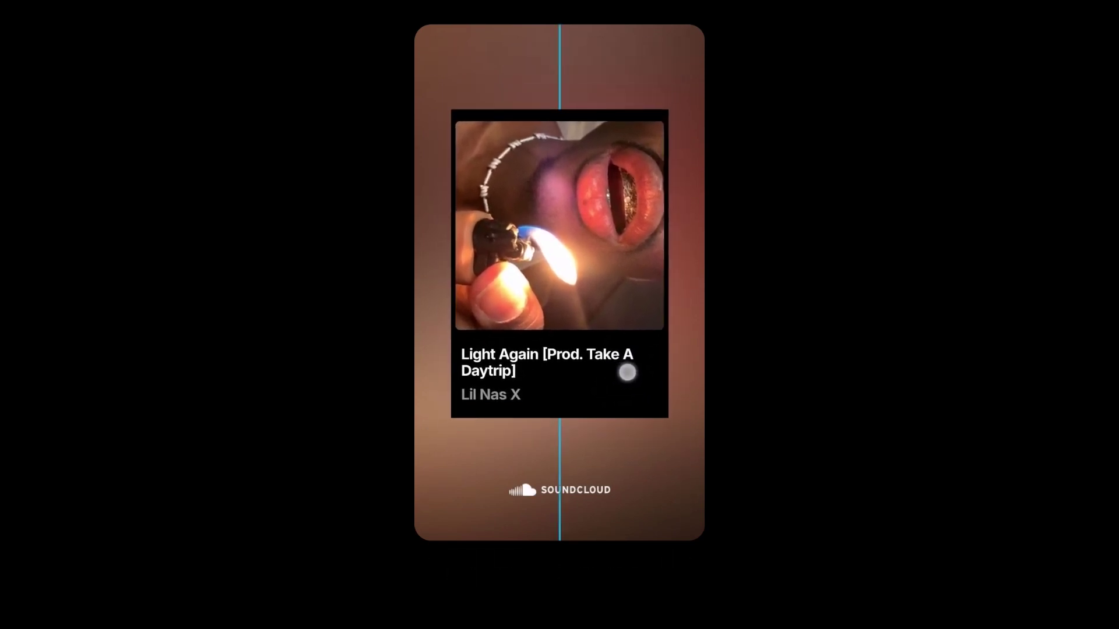